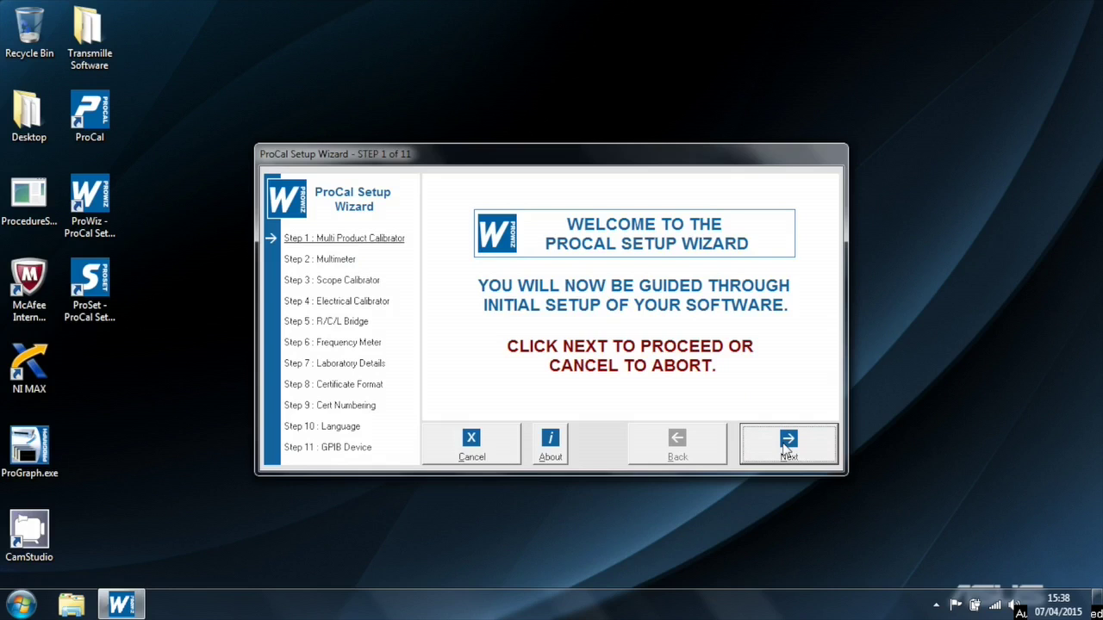
Auto-set the 1000A calibrator in Step 1 with certificate number 26735 and its calibration date.
left_click(786, 446)
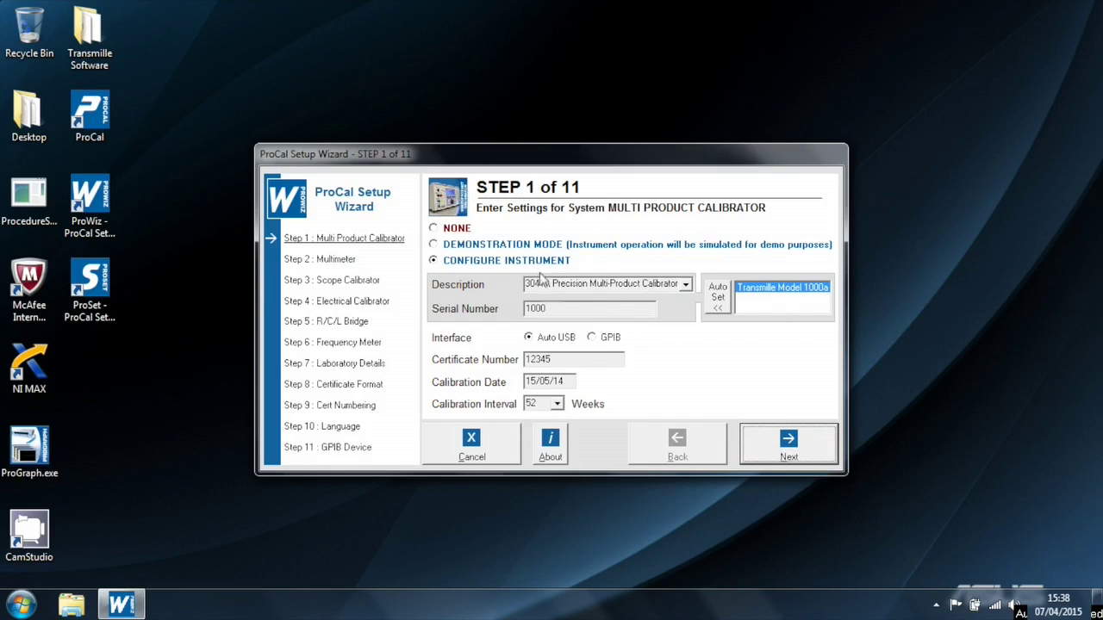
left_click(716, 301)
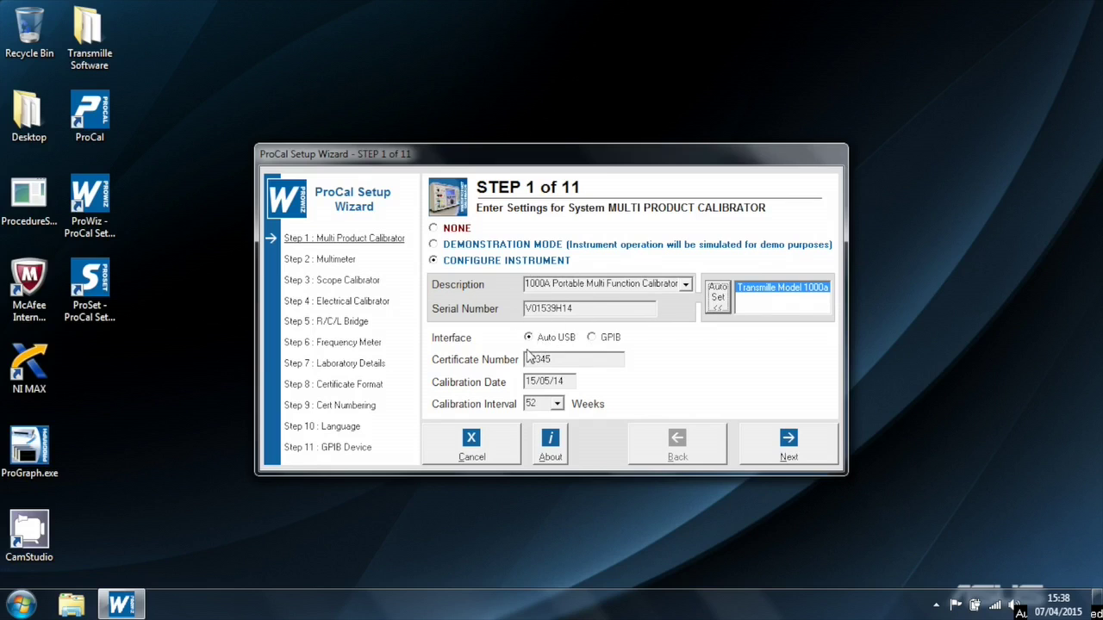
left_click_drag(565, 359, 515, 353)
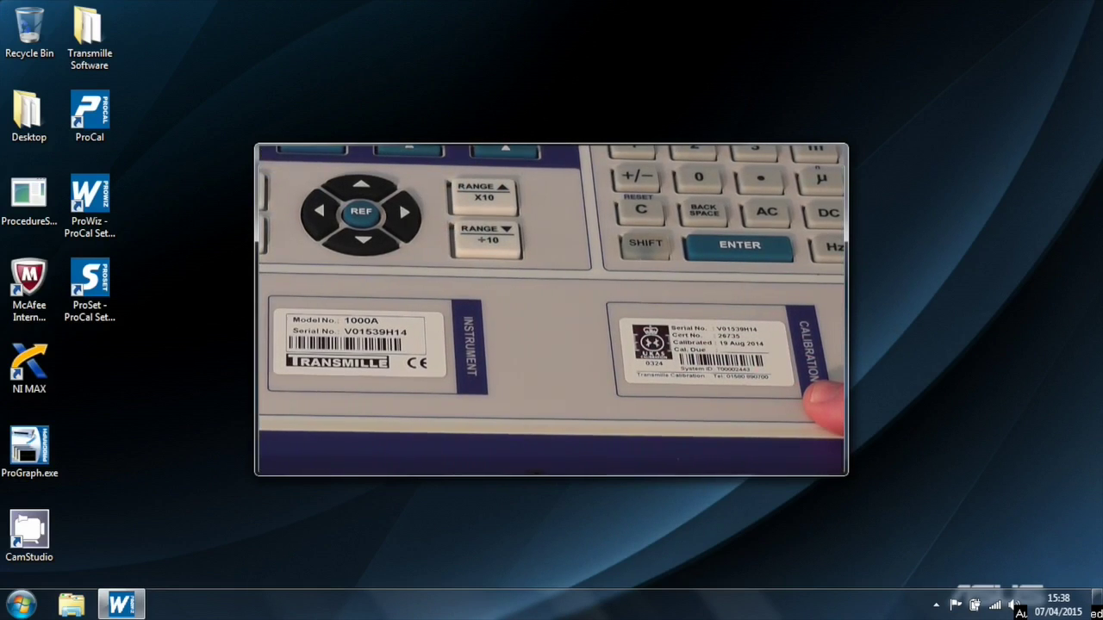
key("Tab")
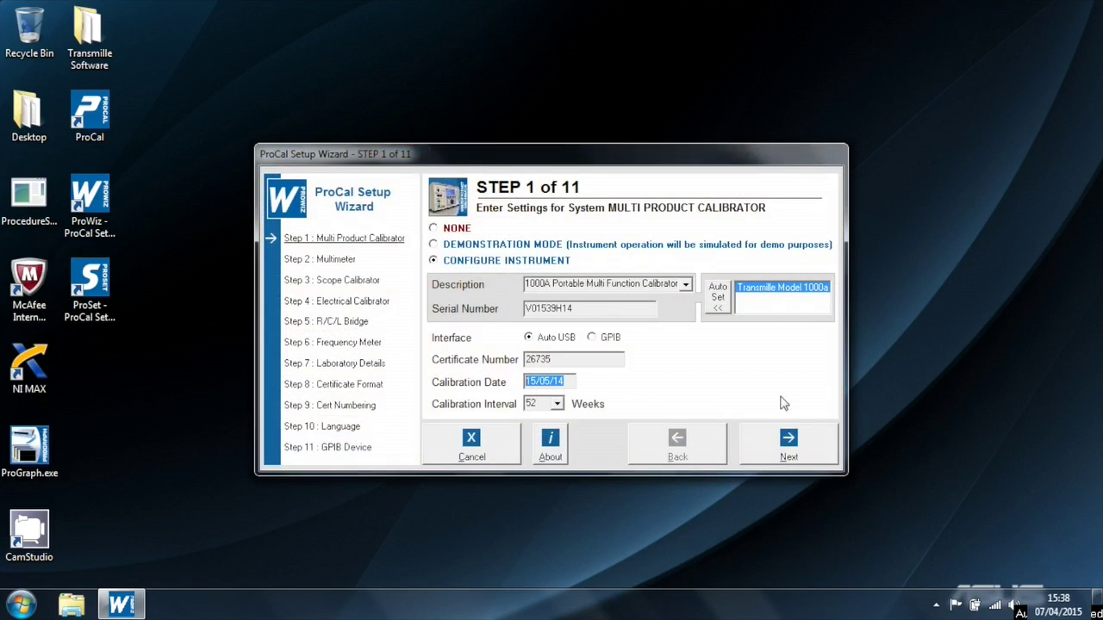
type("1")
left_click(836, 454)
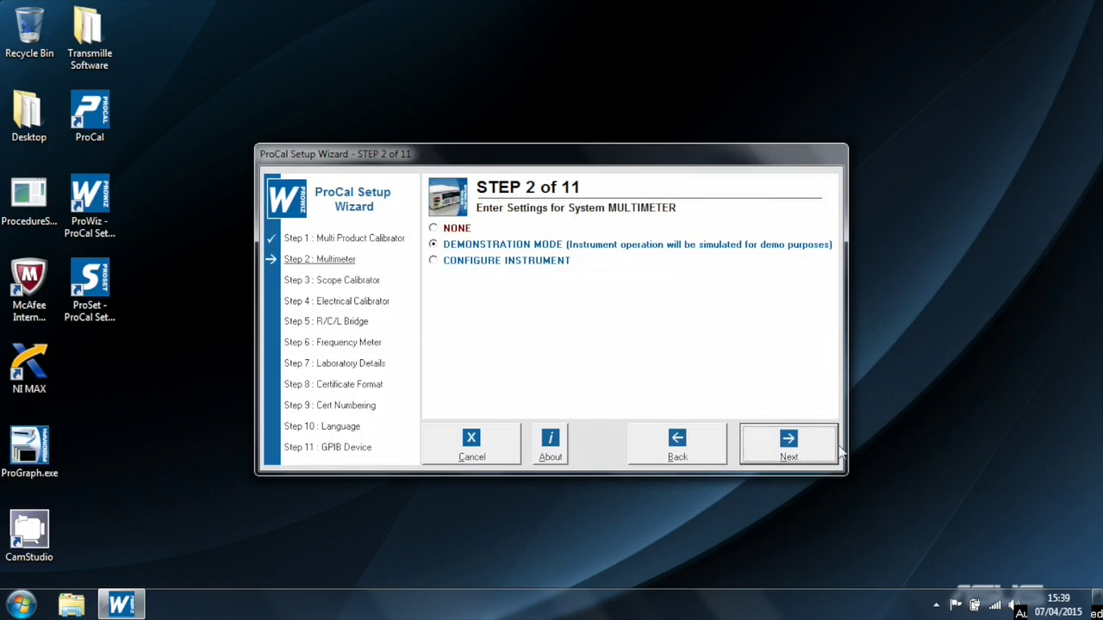
Choose to configure a multimeter, auto-set it, and pick the 8081 Multimeter model.
left_click(465, 264)
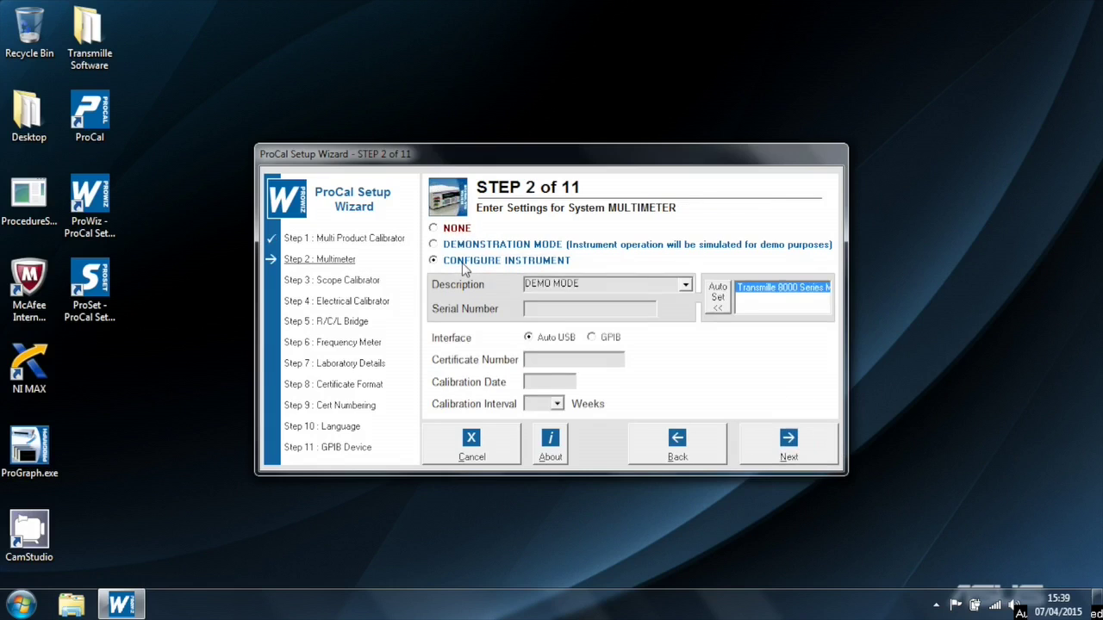
left_click(717, 295)
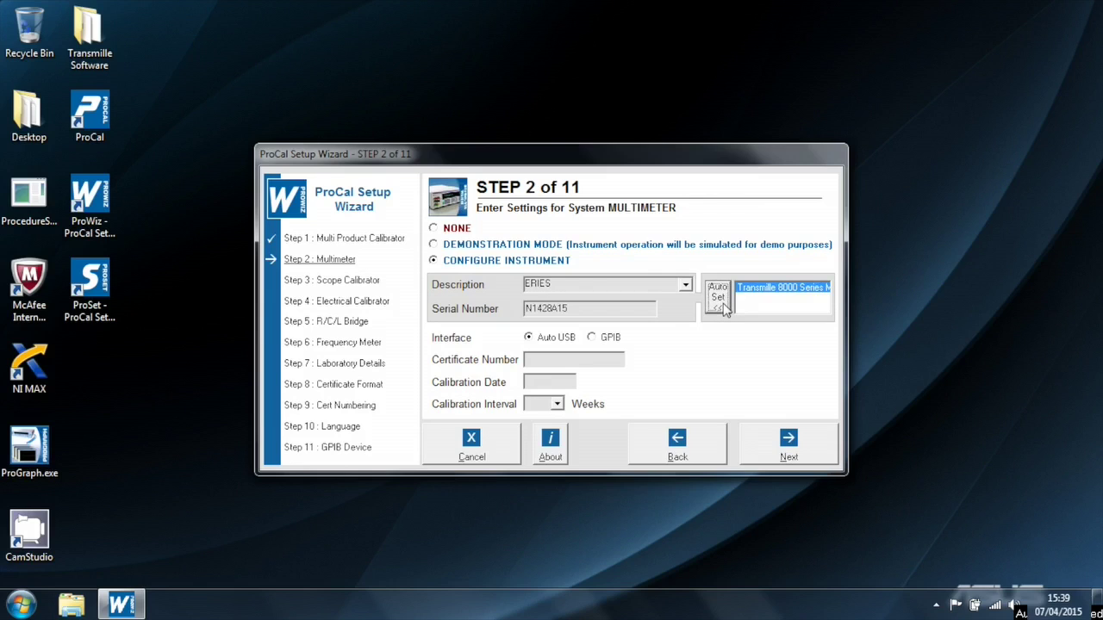
left_click(685, 285)
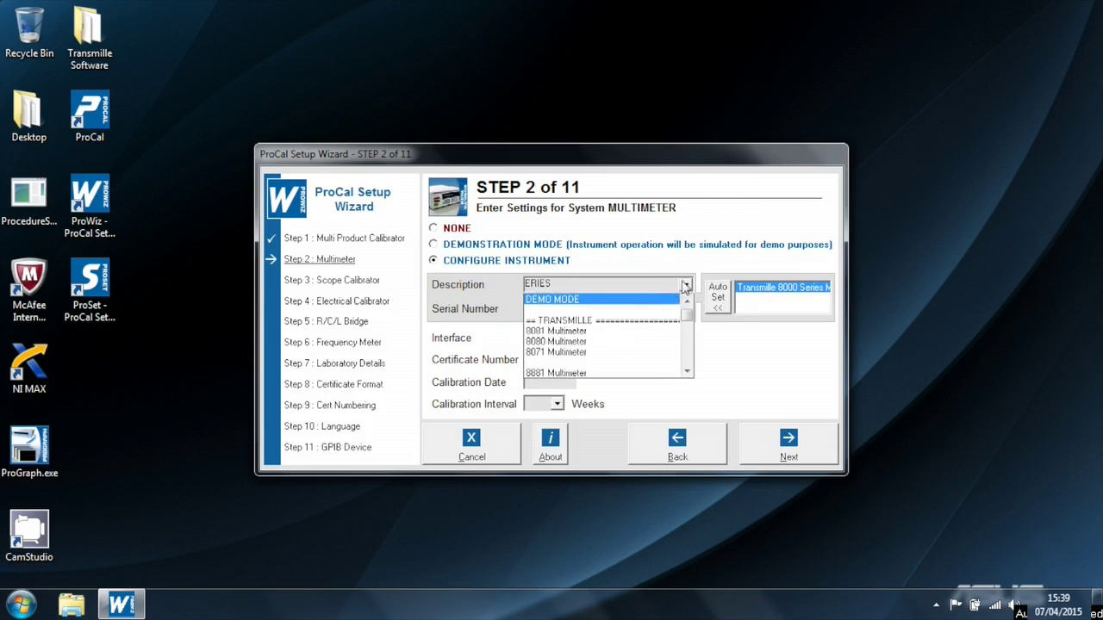
left_click(567, 333)
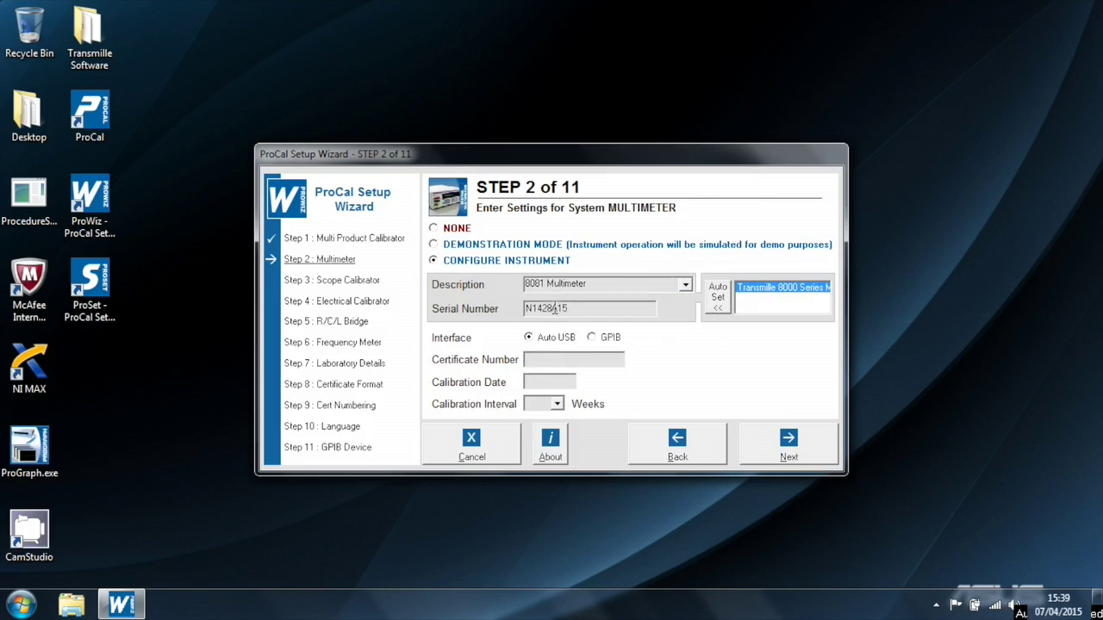
Enter certificate number 2801 and calibration date 10/03/2015 for the multimeter.
left_click(556, 356)
type("2801")
left_click(561, 379)
type("10/03/2015")
left_click(557, 404)
left_click(557, 405)
Give the multimeter a 52-week interval and set the scope, electrical, bridge and frequency instruments to none.
type("52")
left_click(770, 443)
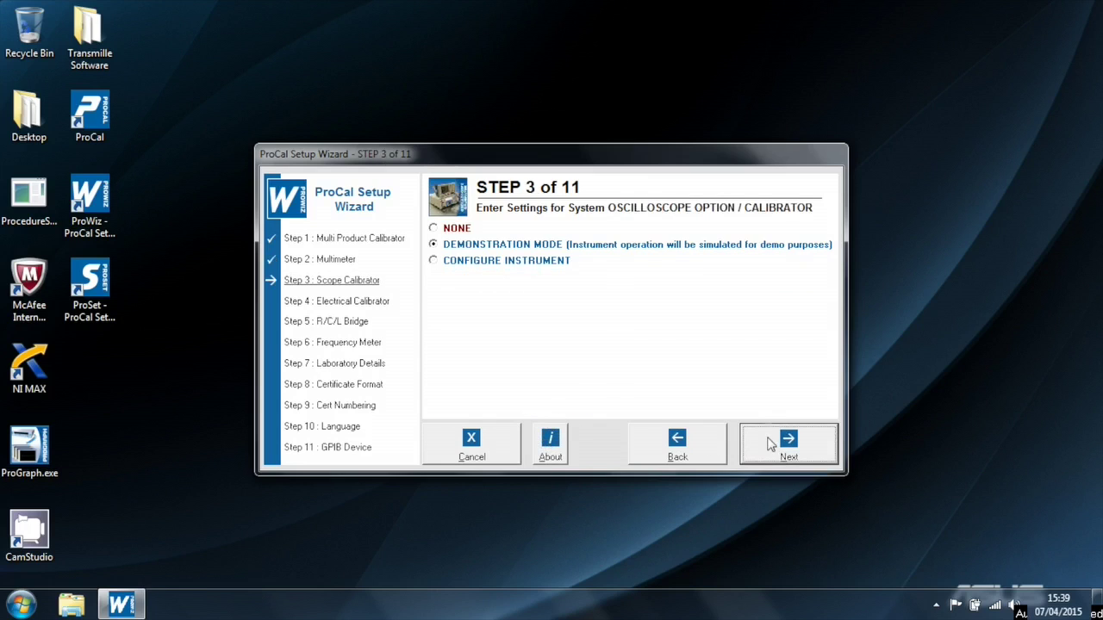
left_click(439, 228)
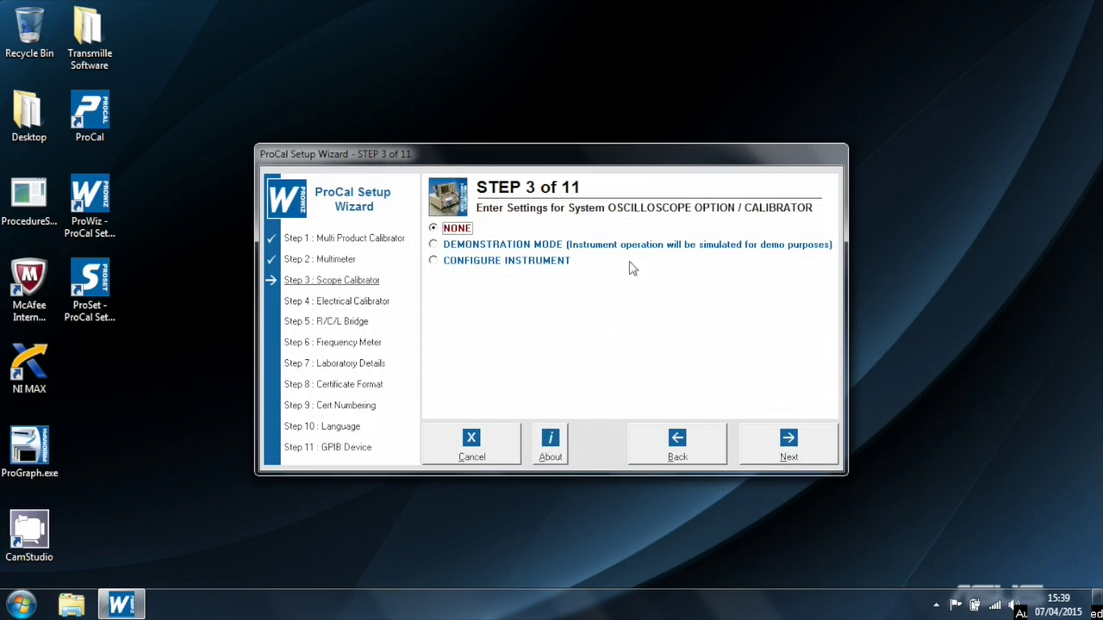
left_click(772, 442)
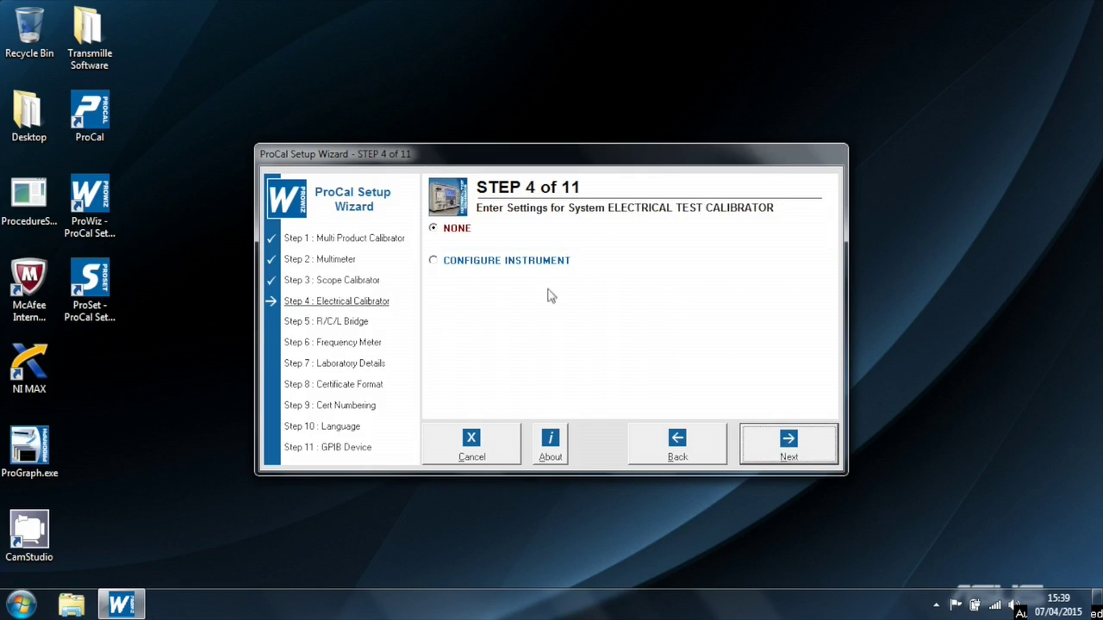
left_click(789, 457)
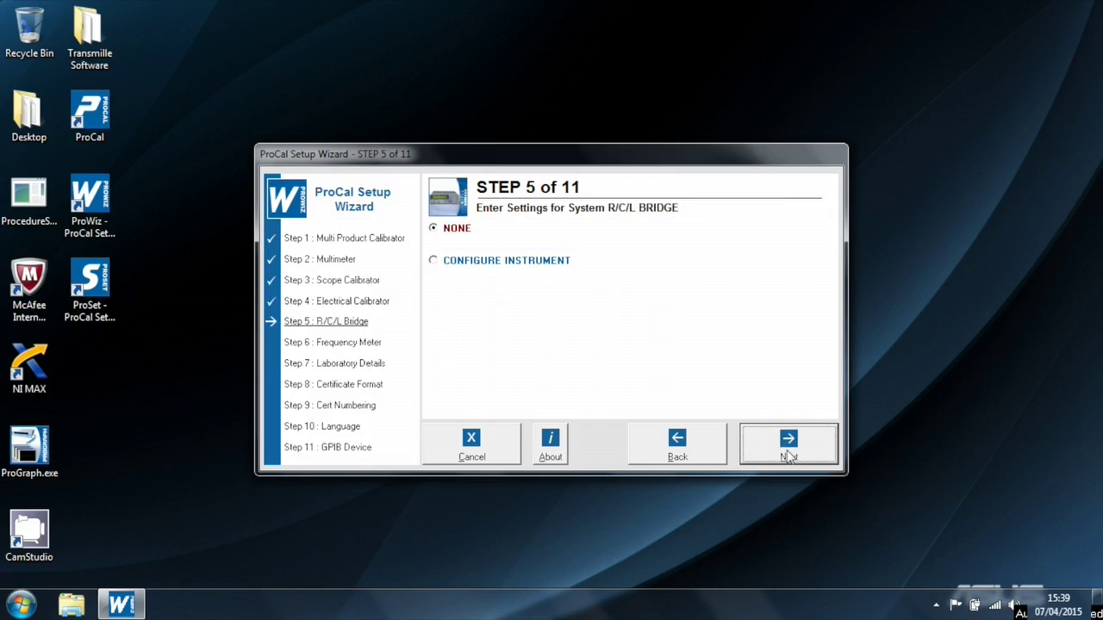
left_click(788, 457)
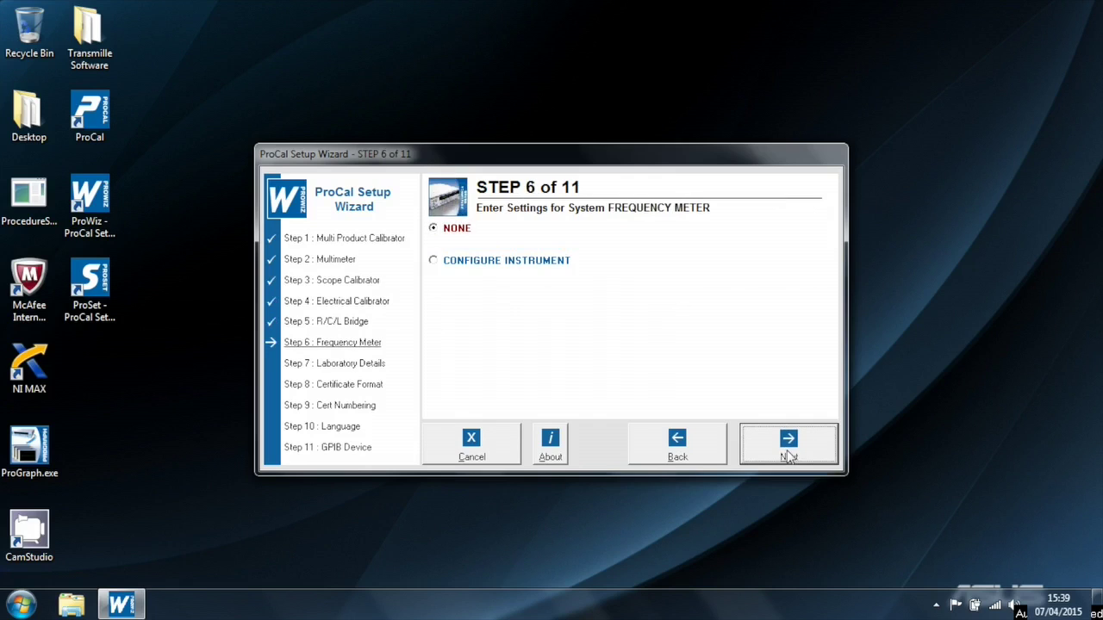
left_click(788, 456)
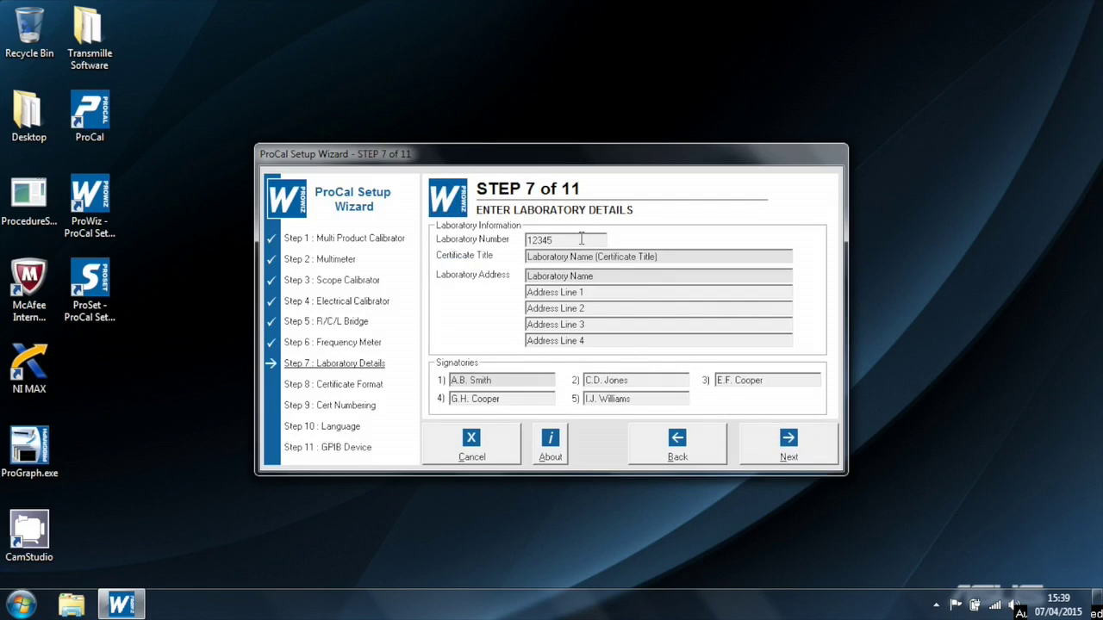
Enter laboratory number 0123 and certificate title 'Test' on Step 7.
left_click_drag(675, 255, 465, 250)
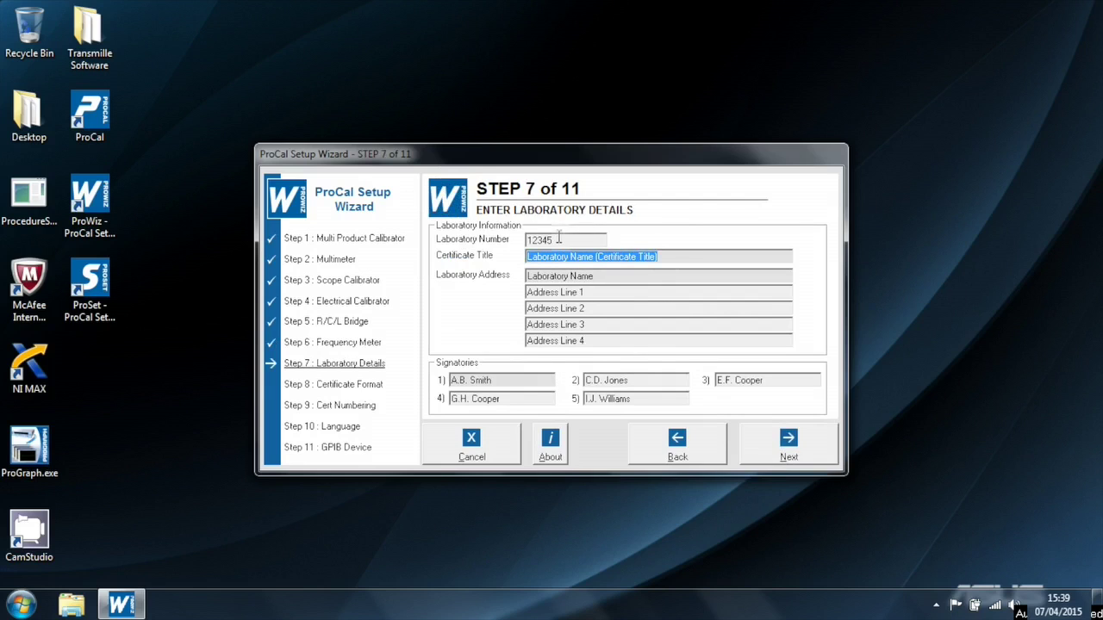
left_click_drag(564, 241, 522, 239)
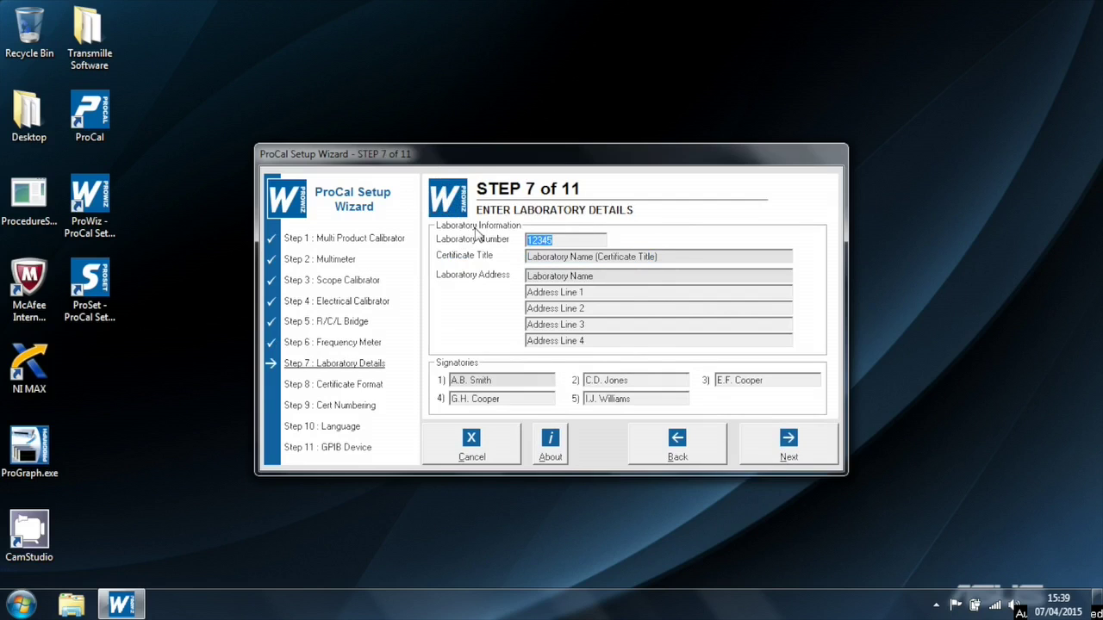
type("012")
left_click_drag(686, 256, 474, 238)
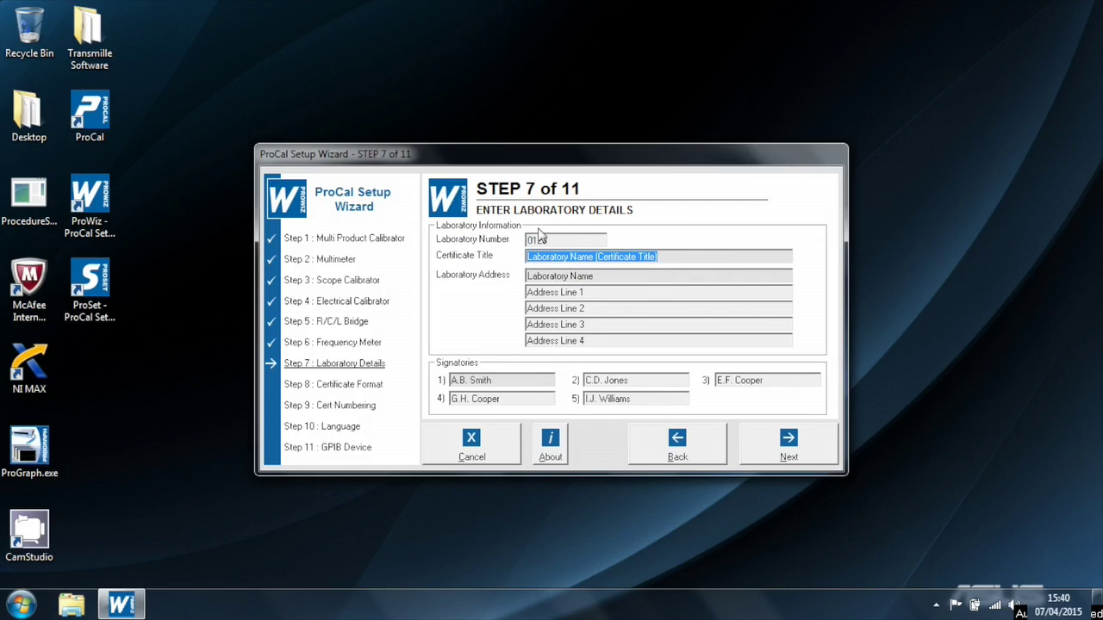
type("Test")
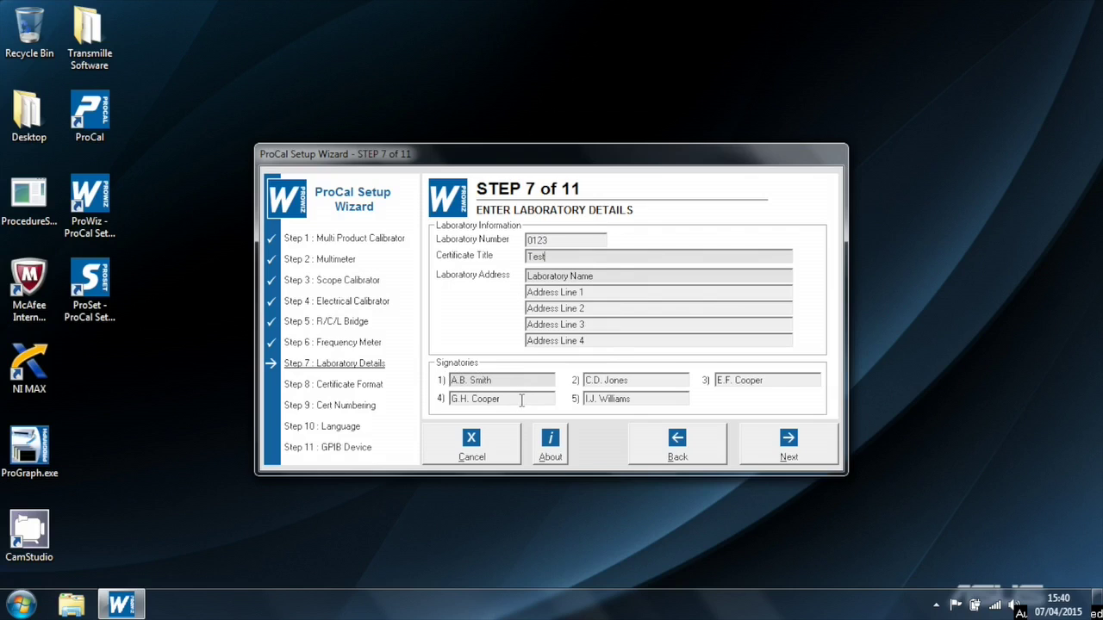
left_click(781, 445)
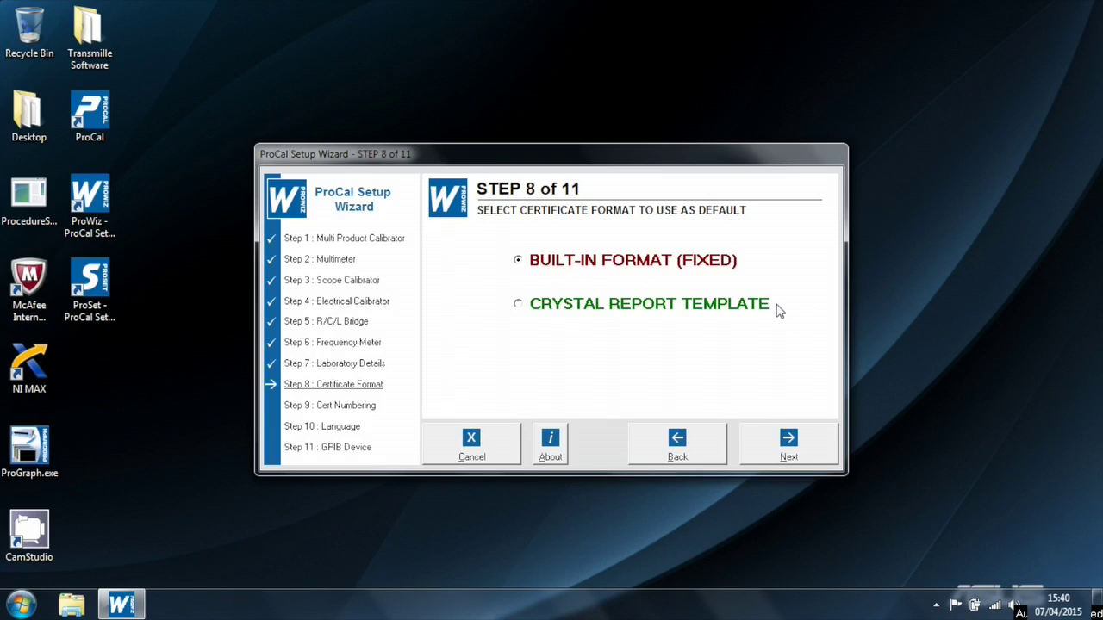
Set the certificate start numbers to LT0123 for Standard and N00145 for Accredited.
left_click(789, 444)
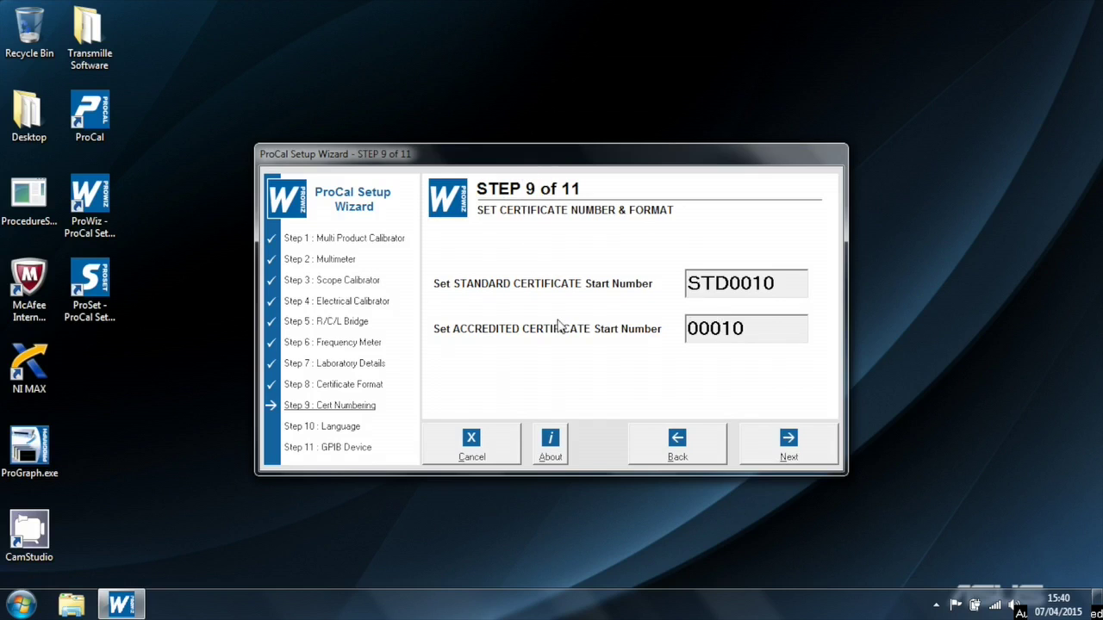
left_click_drag(785, 289, 687, 284)
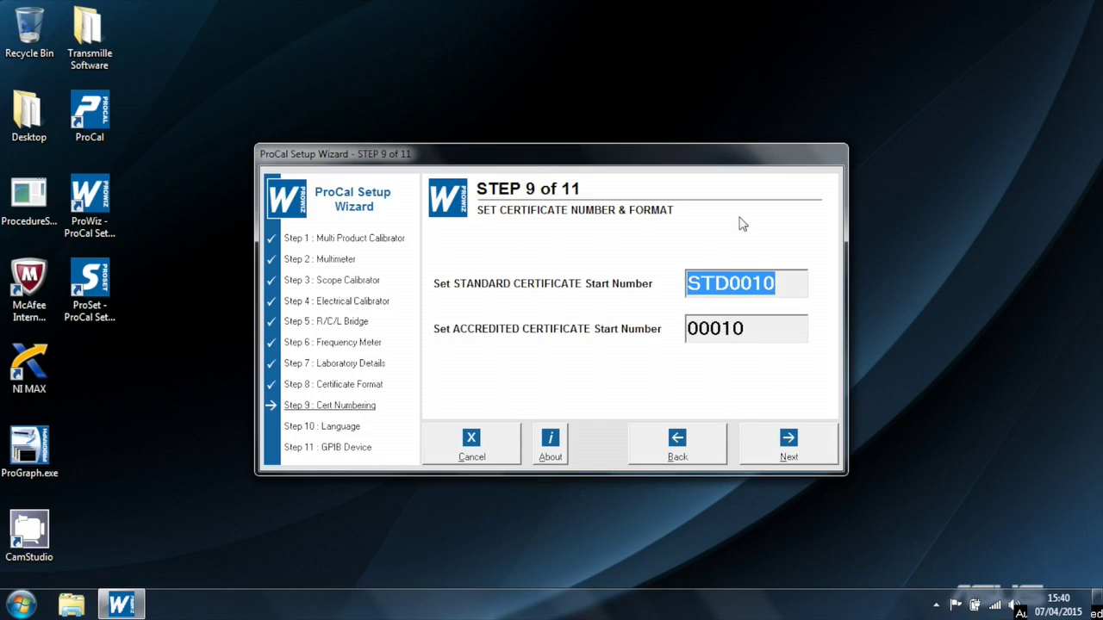
type("LT")
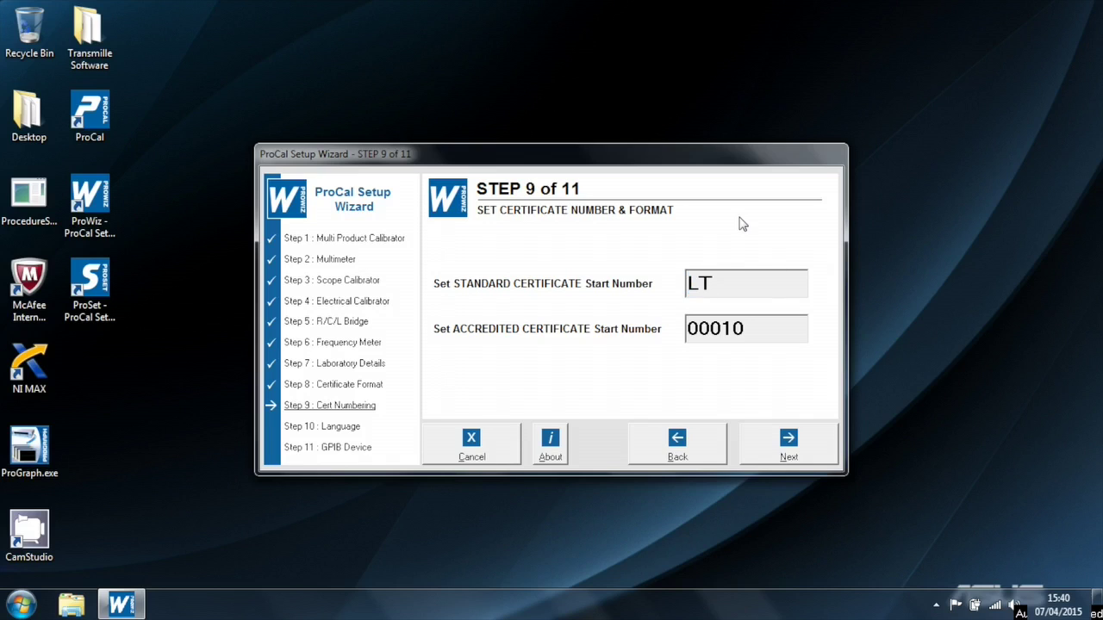
type("0123")
double_click(775, 335)
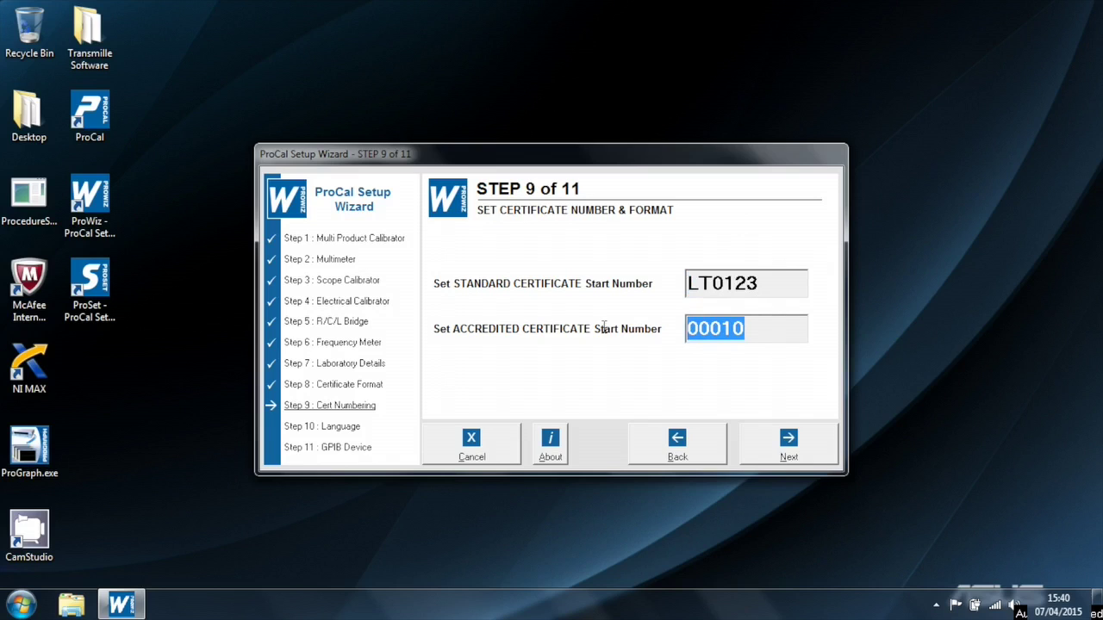
type("N")
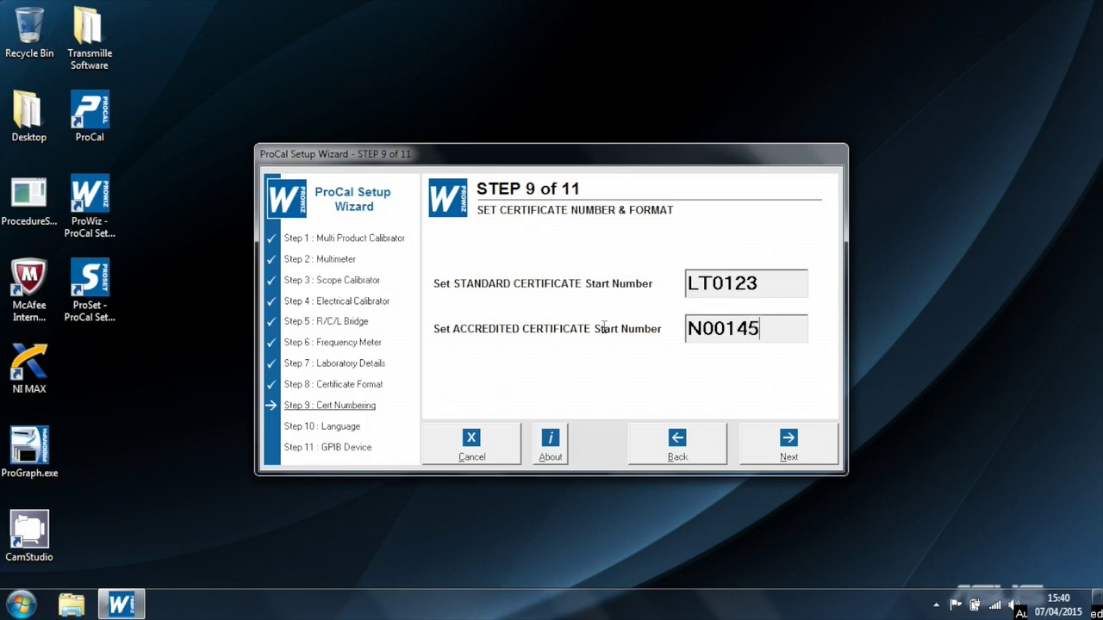
left_click(801, 446)
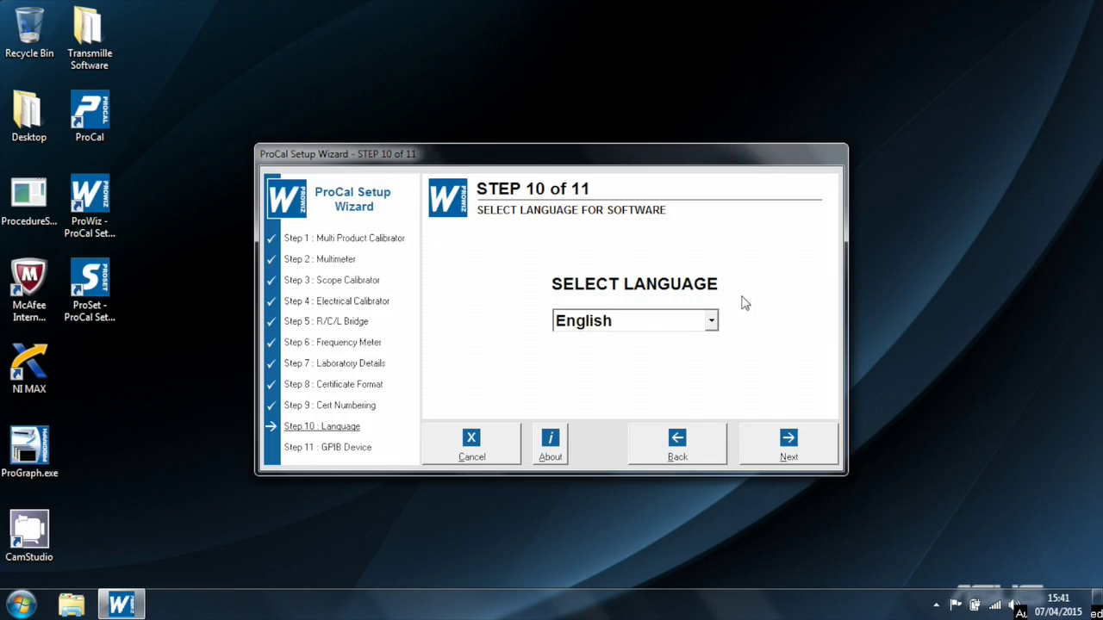
Keep the English language, leave the GPIB interface at No, and finish the wizard.
left_click(801, 455)
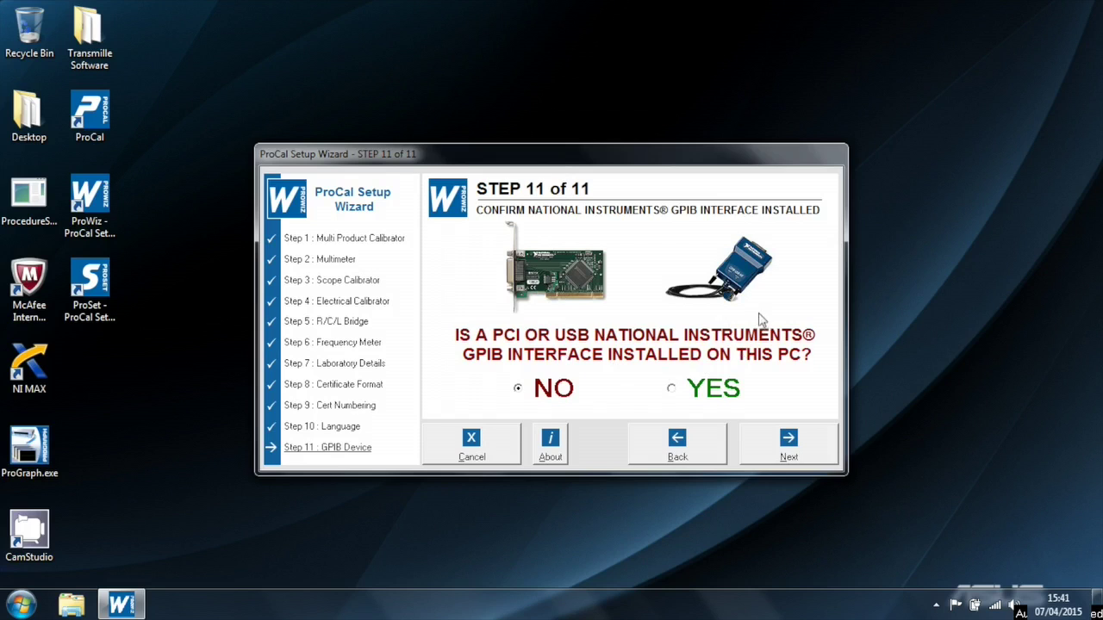
left_click(811, 456)
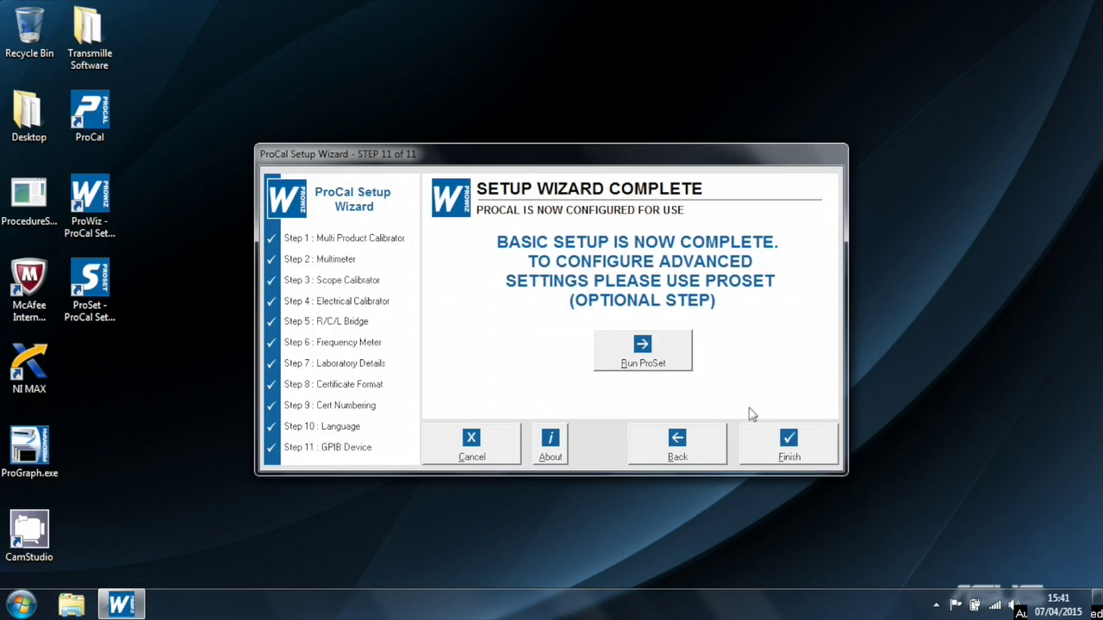
left_click(805, 445)
Dismiss the setup-complete message and launch ProCal from its desktop icon.
left_click(579, 365)
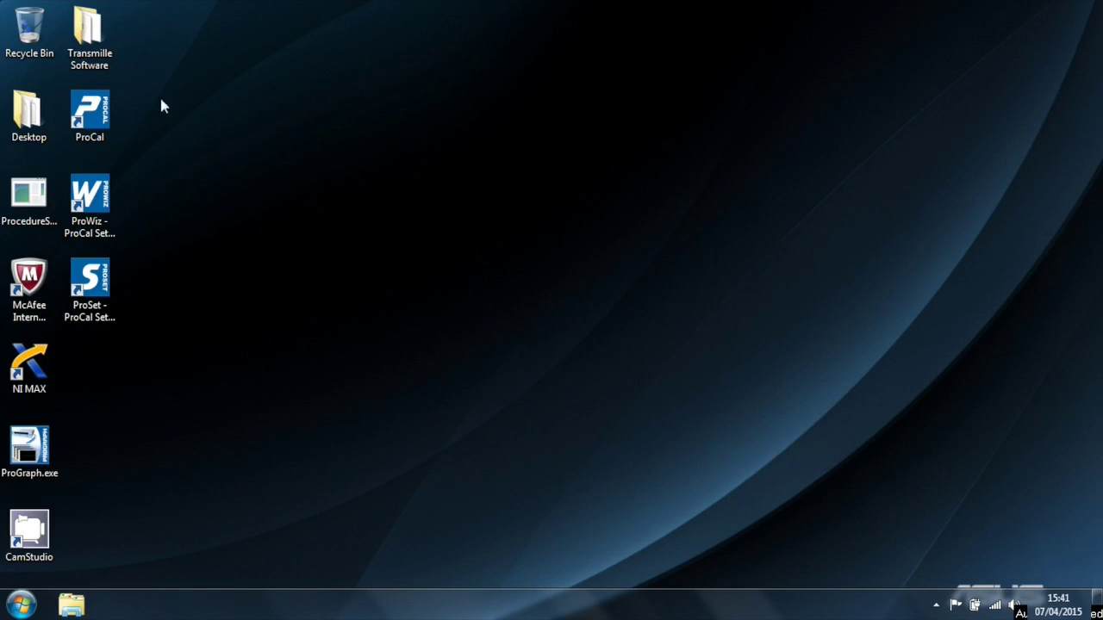
double_click(93, 117)
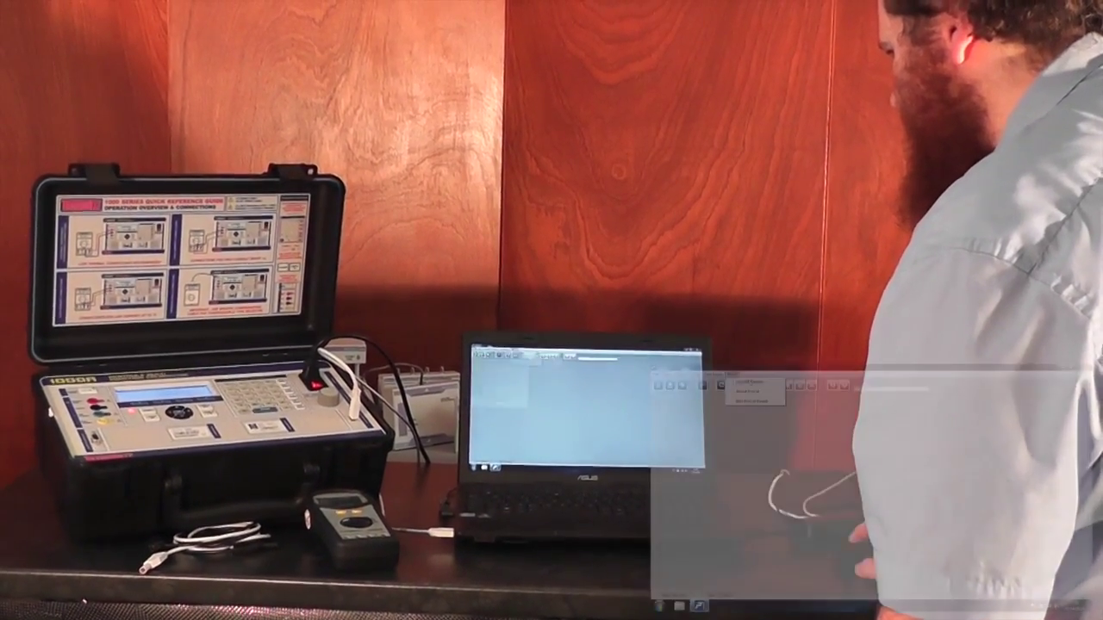
Calibrate by serial number 123456789 a Megger AVO300 with a 52-week interval.
mouse_move(689, 382)
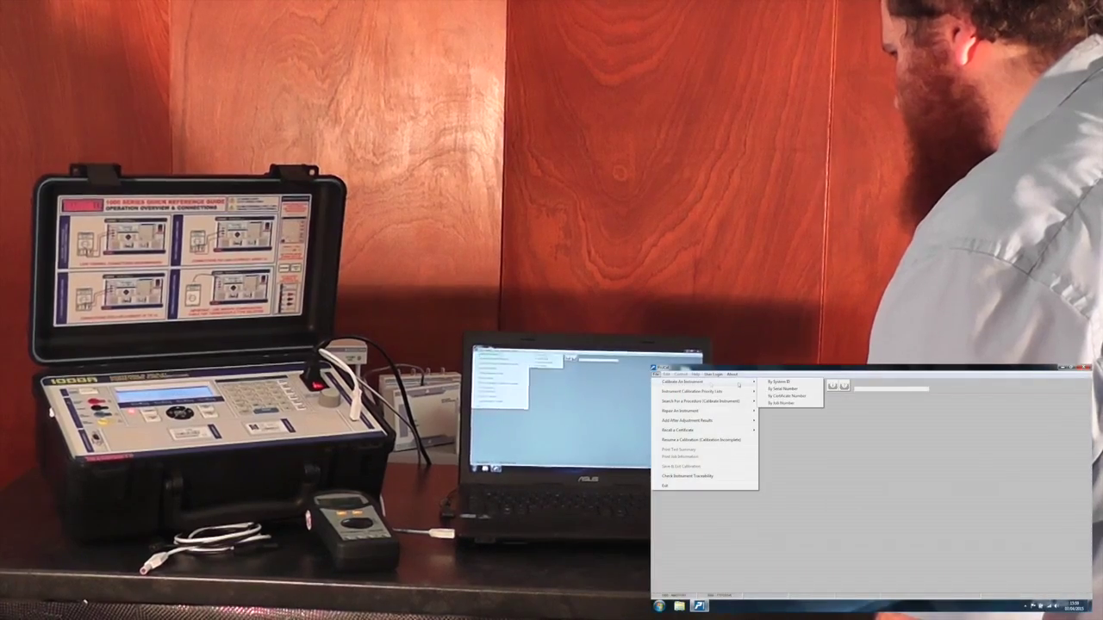
left_click(783, 389)
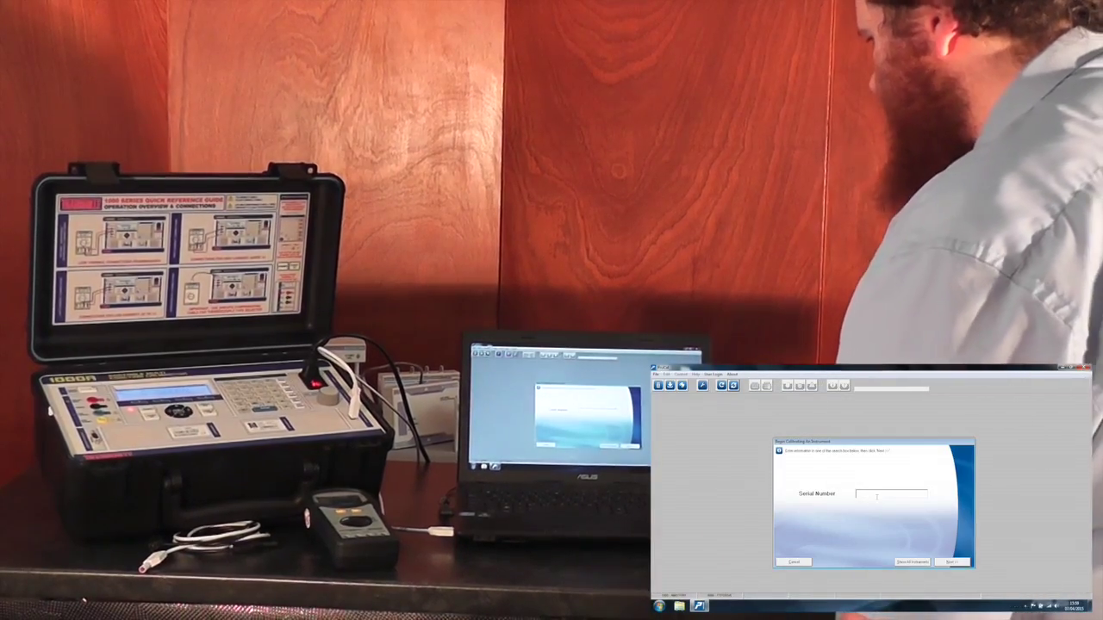
type("123456")
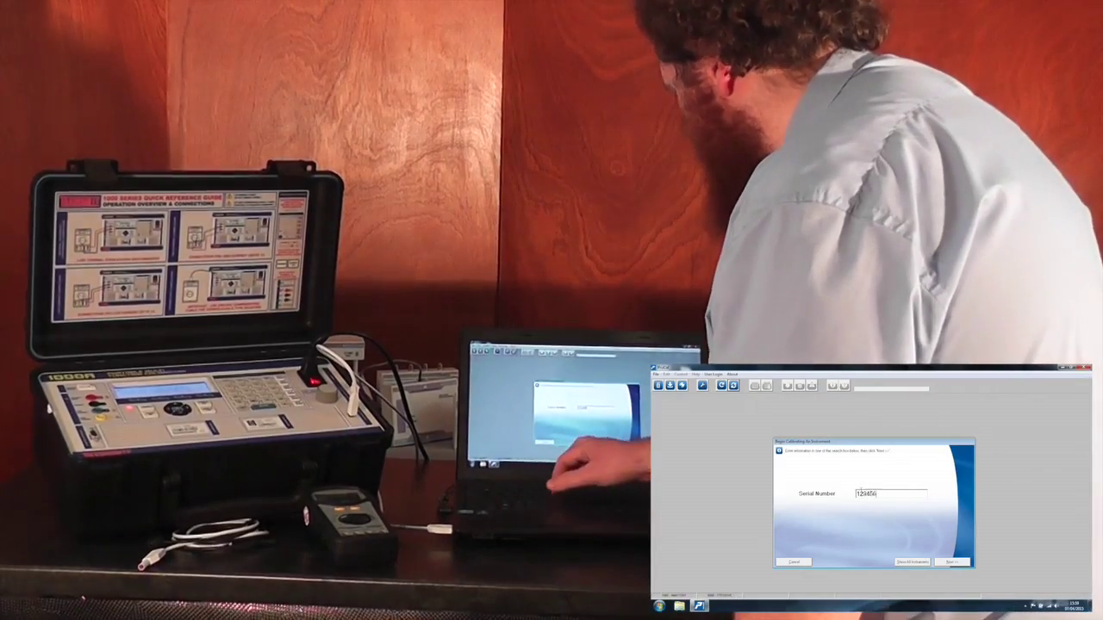
type("789")
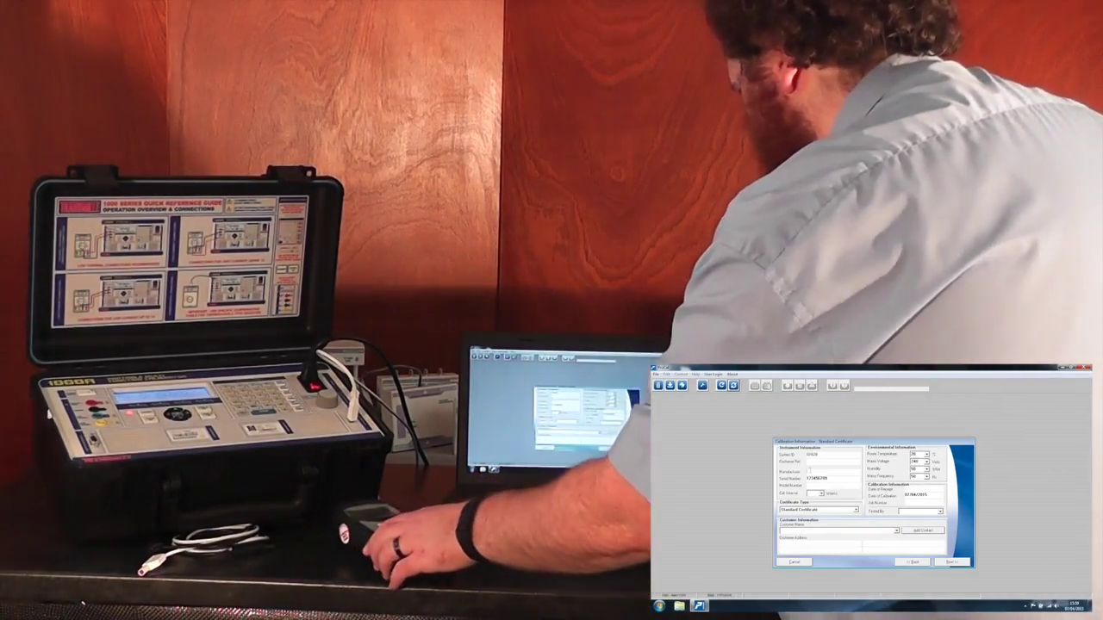
type("Megger")
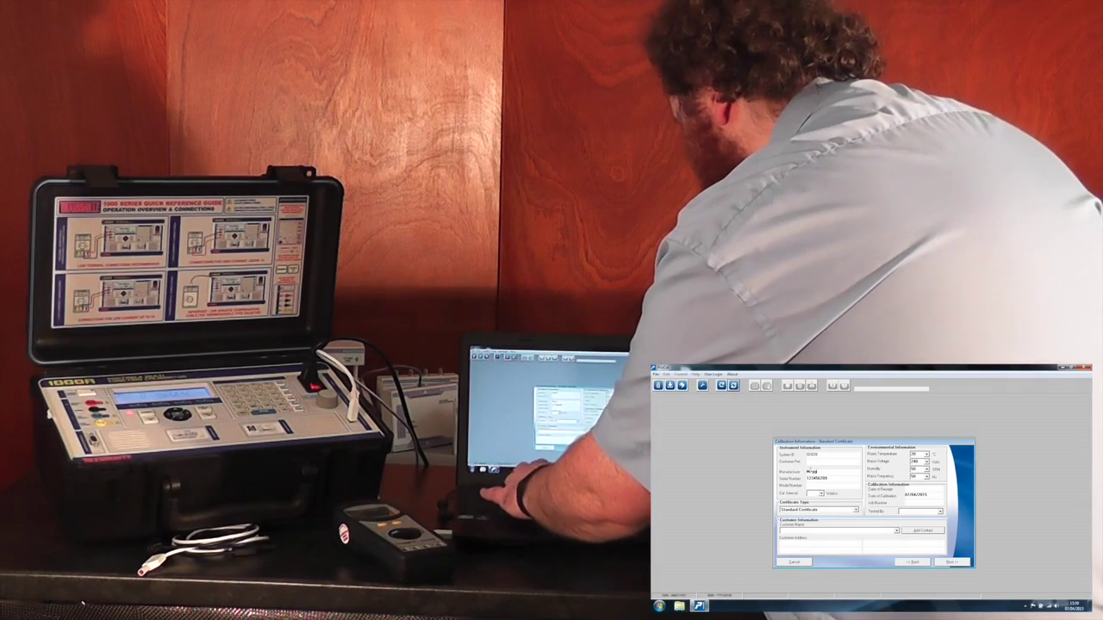
left_click(816, 485)
type("AVO")
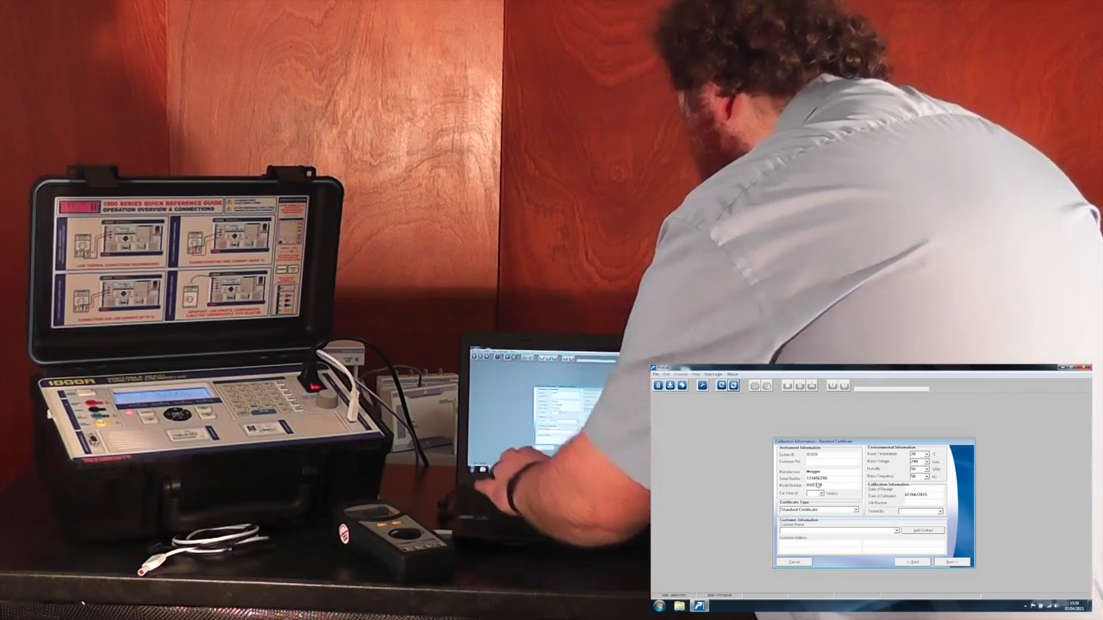
type("300")
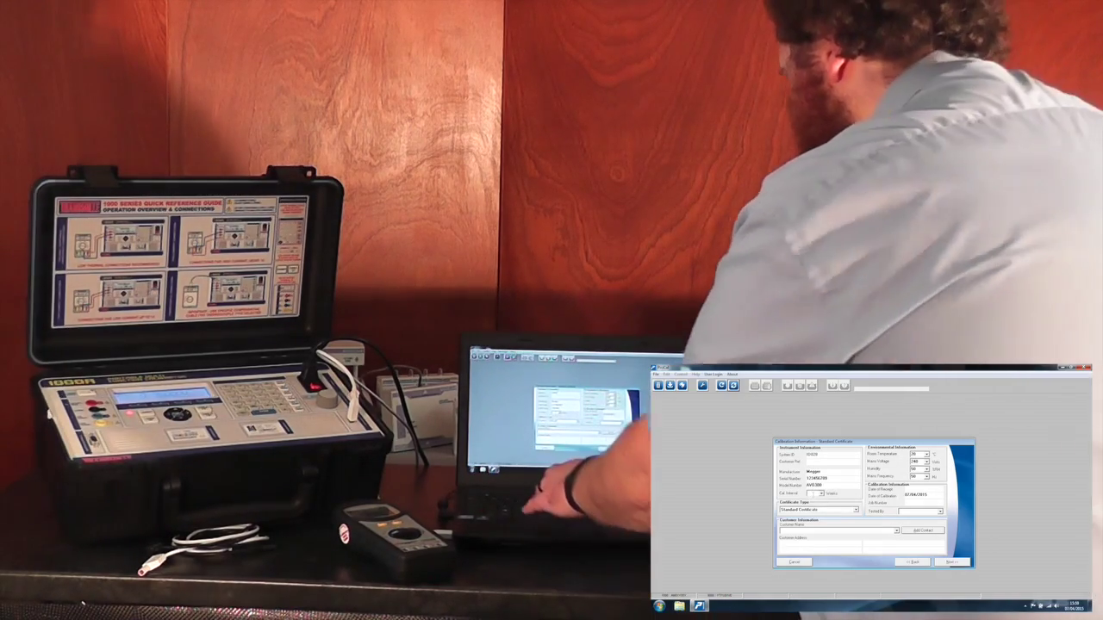
key("Tab")
type("52")
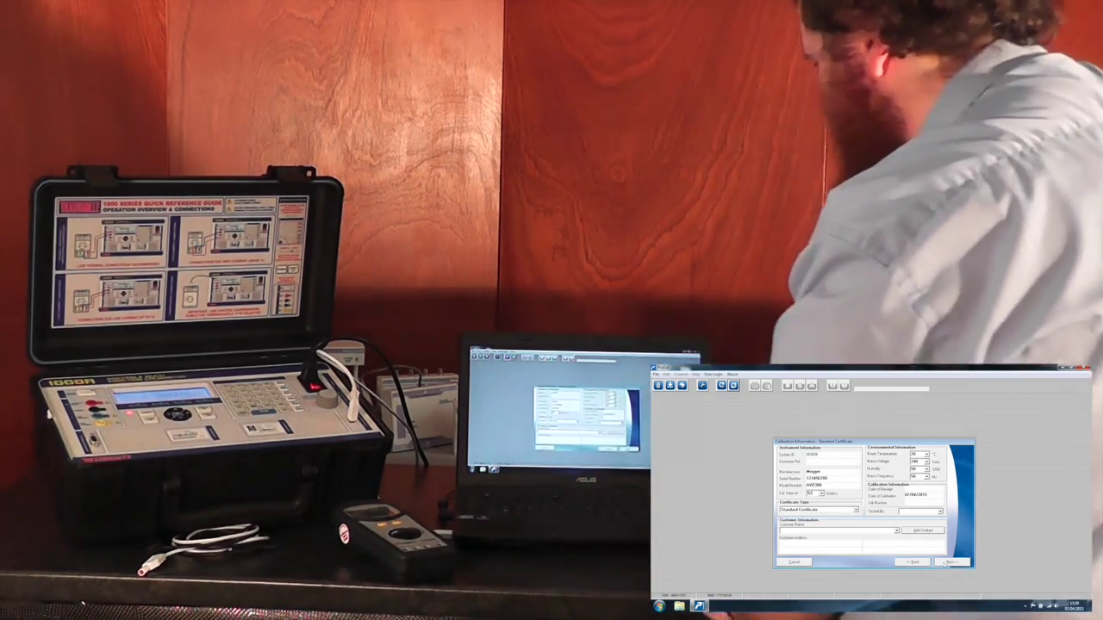
left_click(947, 563)
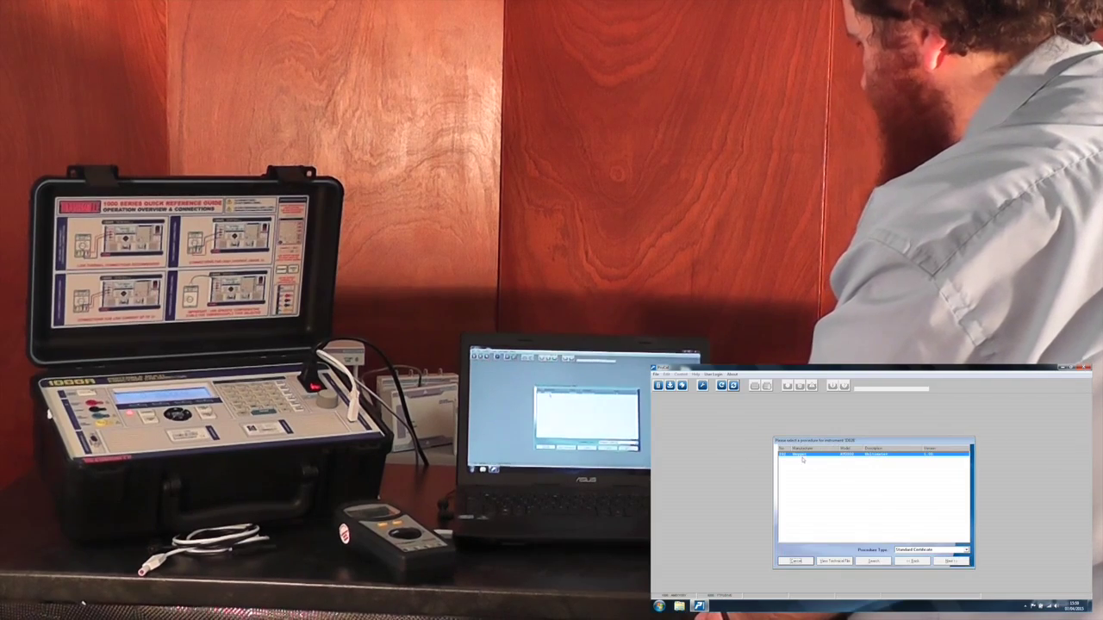
Accept the Megger multimeter procedure, confirm its settings, and start As Found readings.
left_click(948, 561)
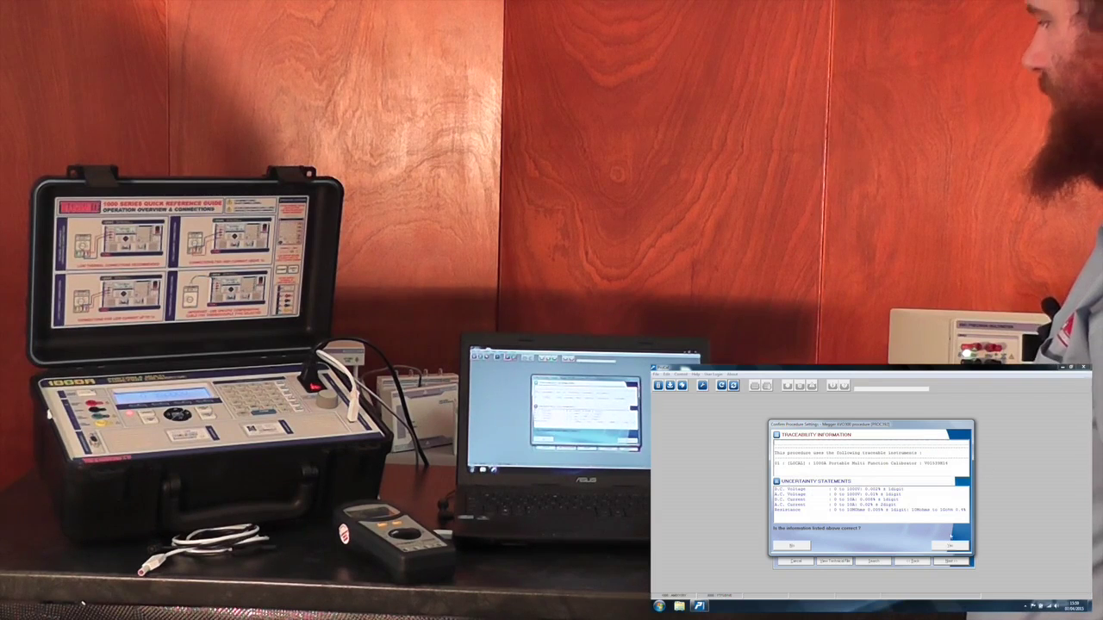
left_click(949, 543)
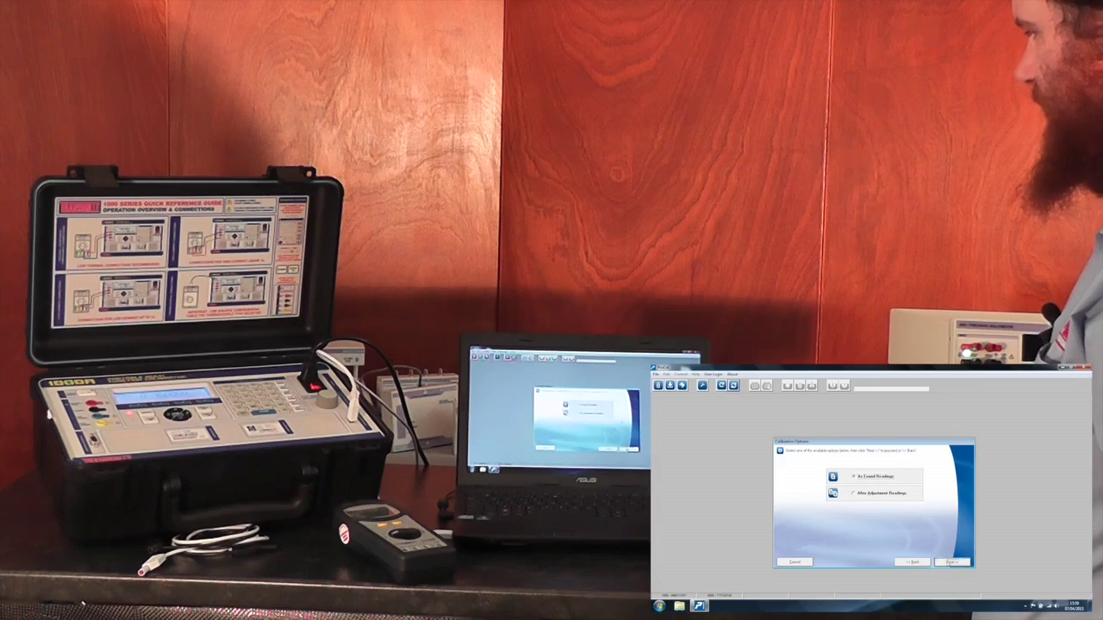
left_click(951, 562)
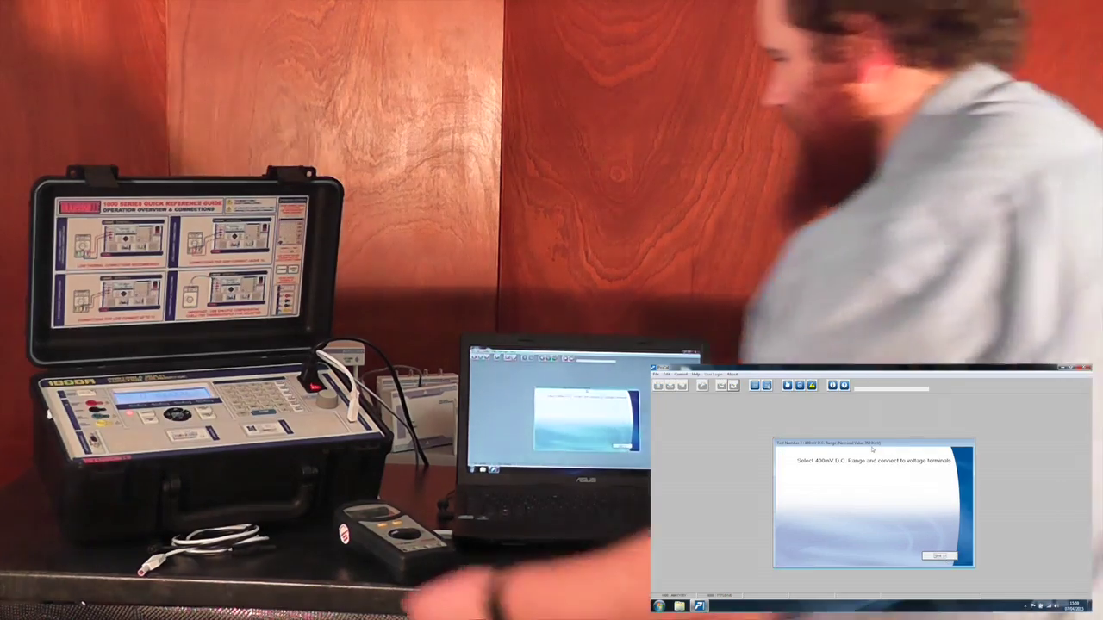